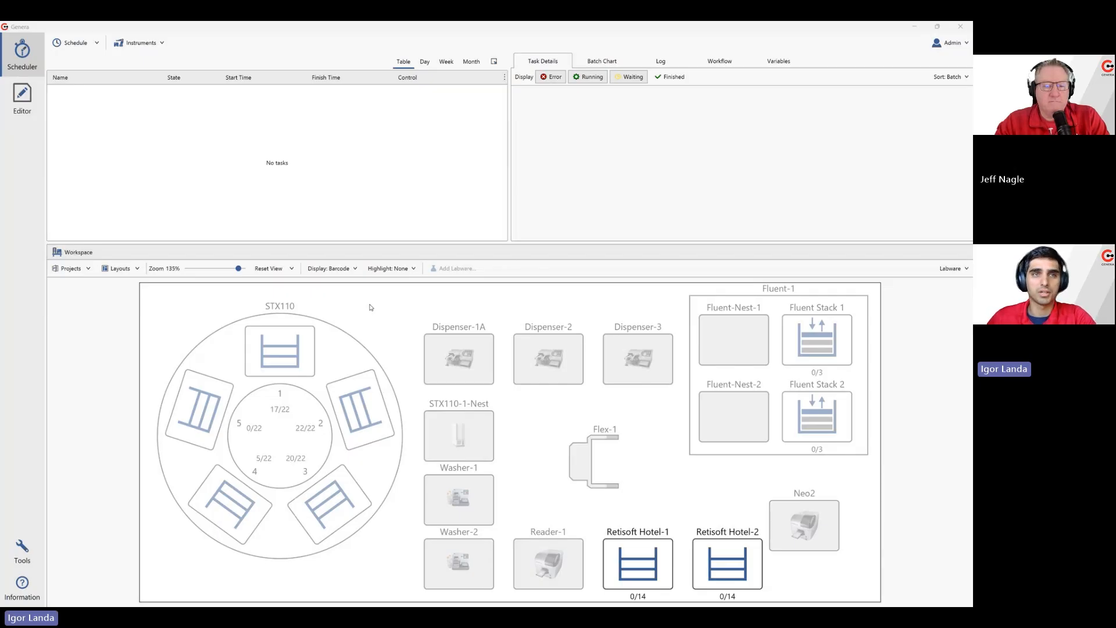
# Open the workspace for editing
pyautogui.click(22, 99)
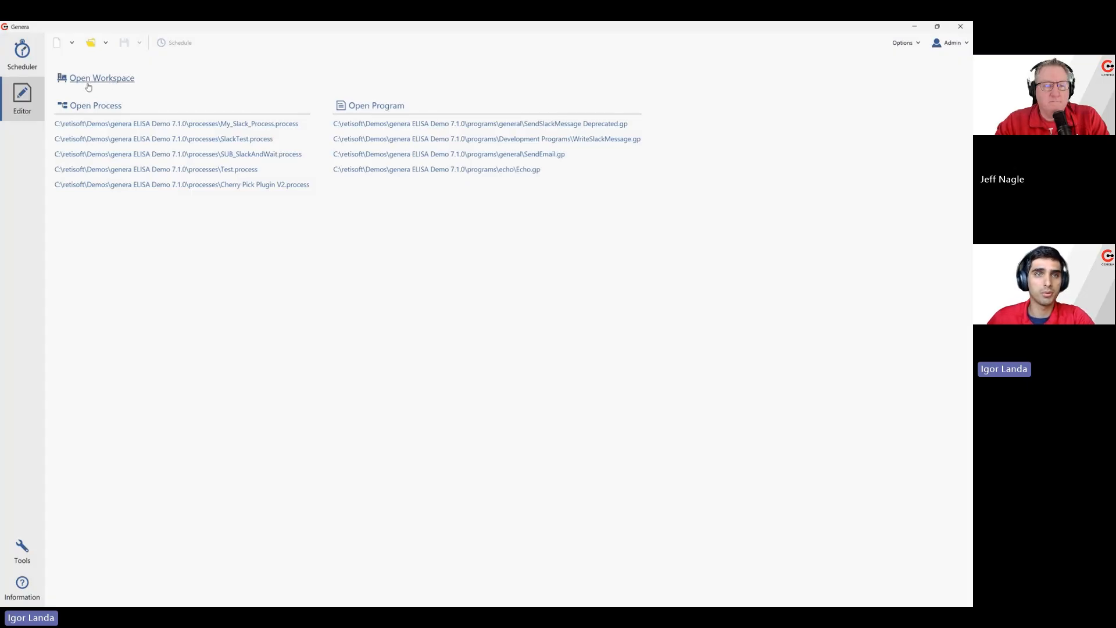
pyautogui.click(106, 44)
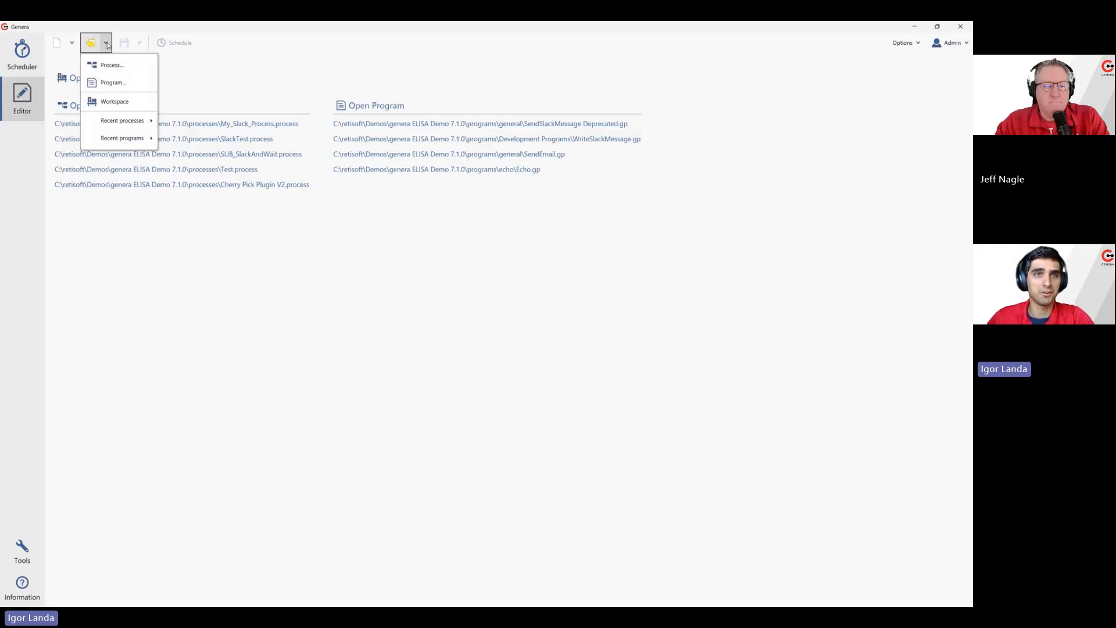
pyautogui.click(110, 102)
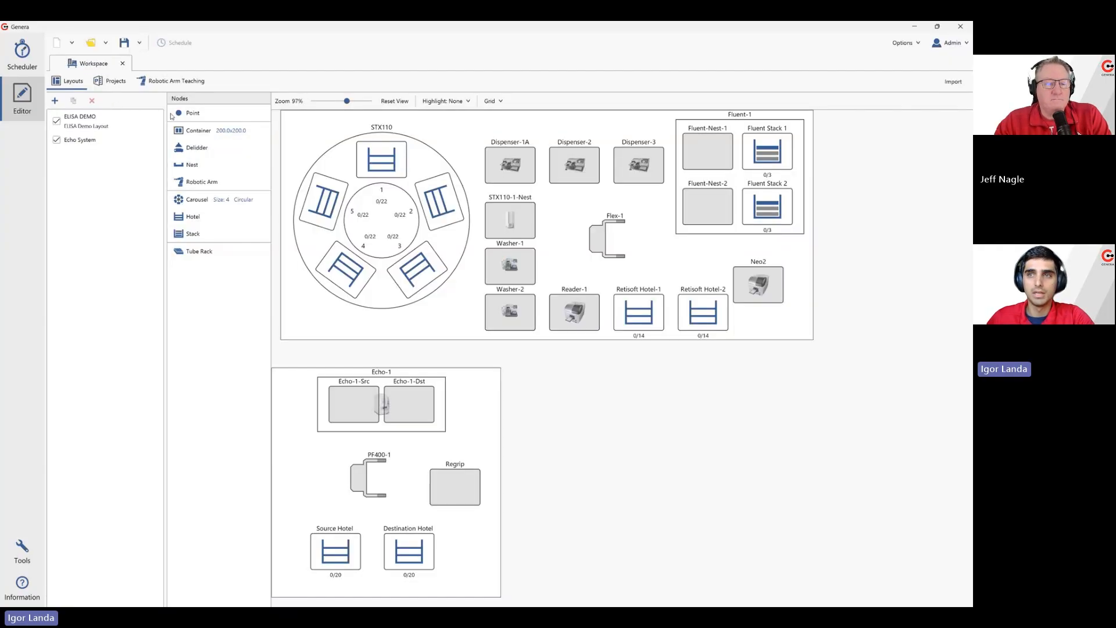
# Start a workspace import and load workspace.db from C:\retisoft\Demos\genera 7.1.0 Demo 2\config as its source file
pyautogui.click(954, 84)
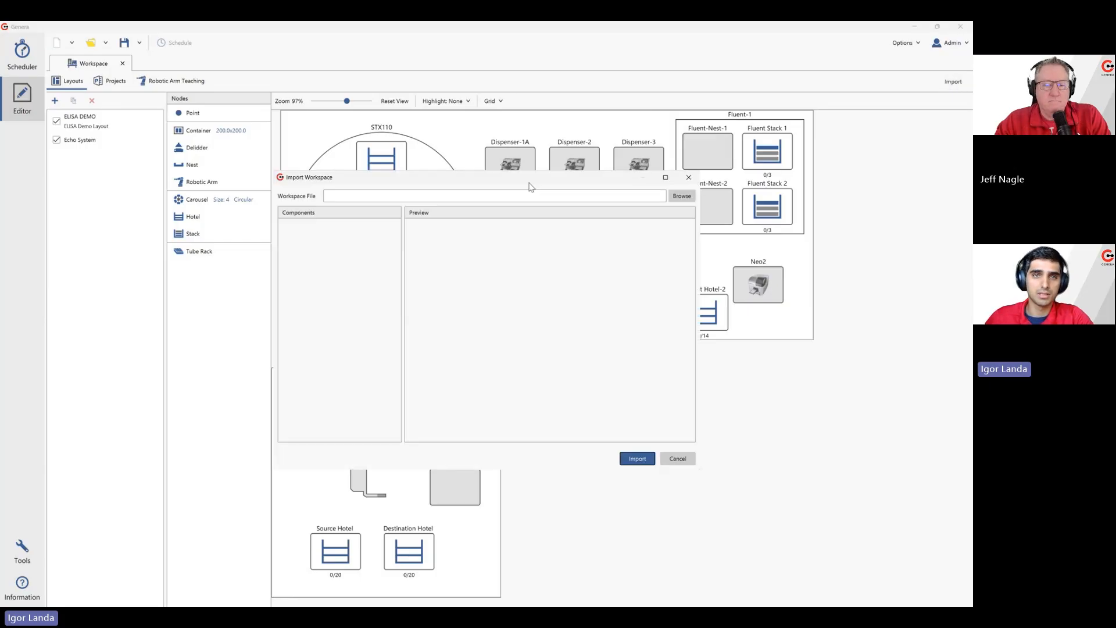
pyautogui.moveTo(530, 187); pyautogui.dragTo(526, 132)
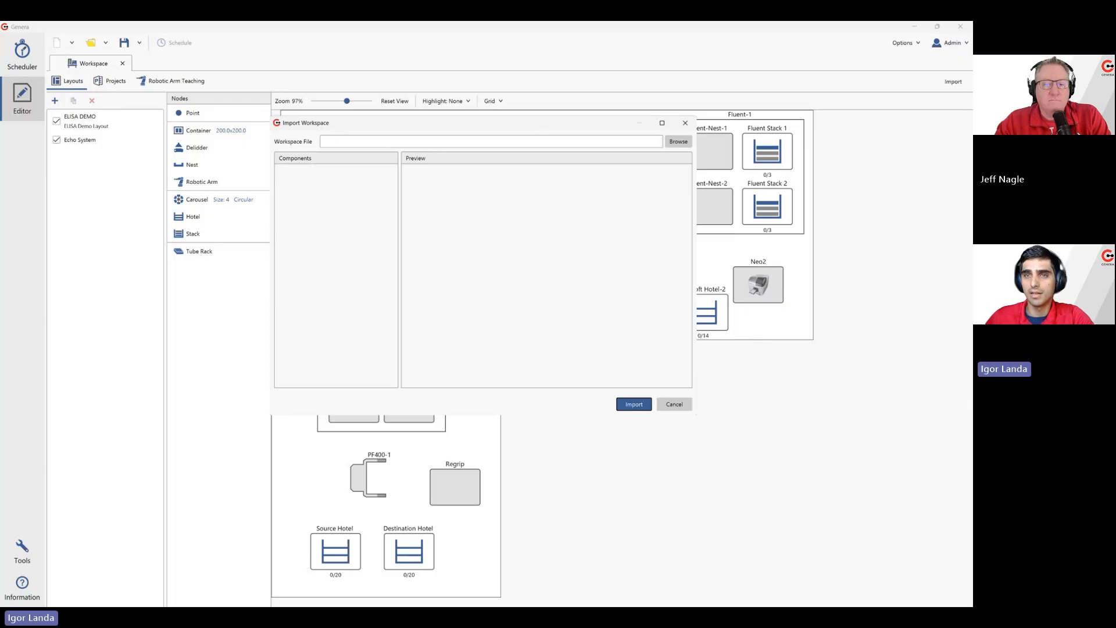
pyautogui.click(679, 142)
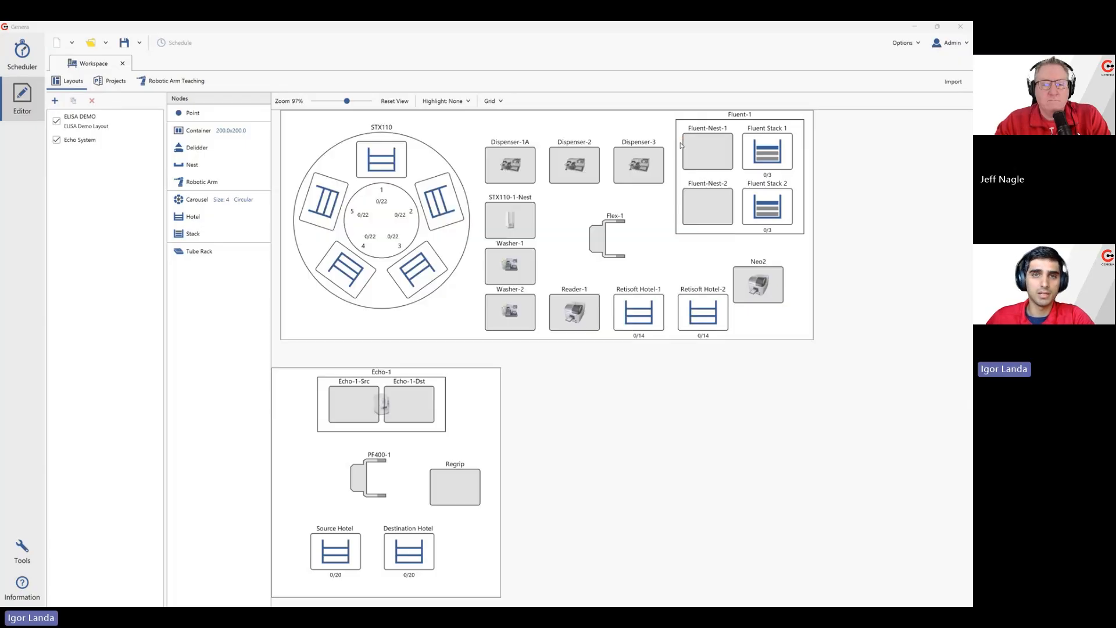
pyautogui.click(498, 156)
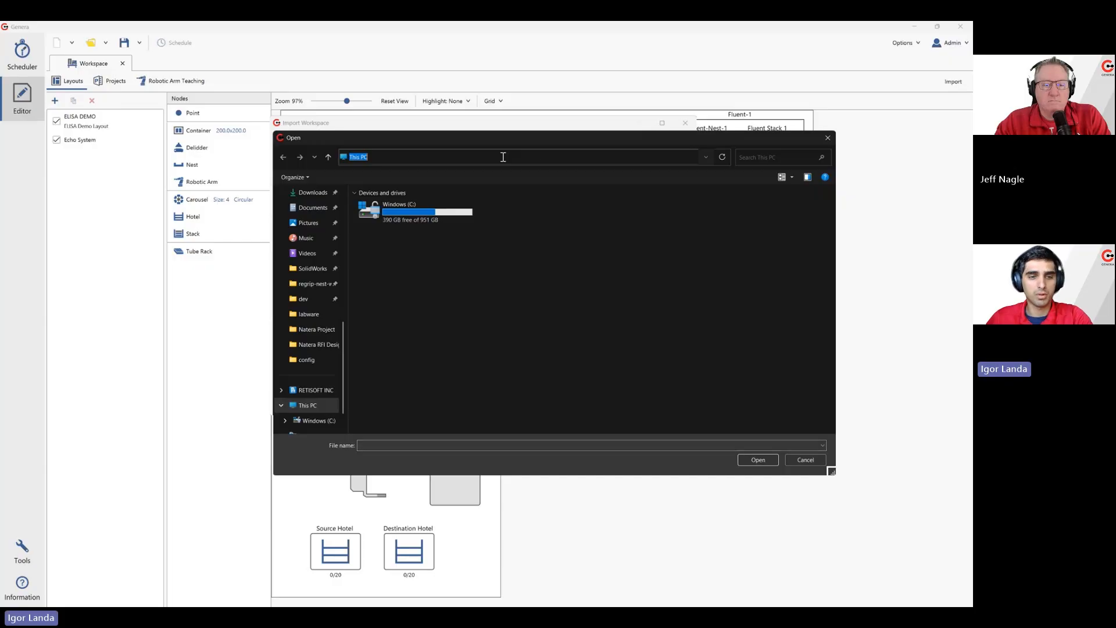
pyautogui.write('C:\\retisoft\\Demos\\genera 7.1.0 Demo 2\\config')
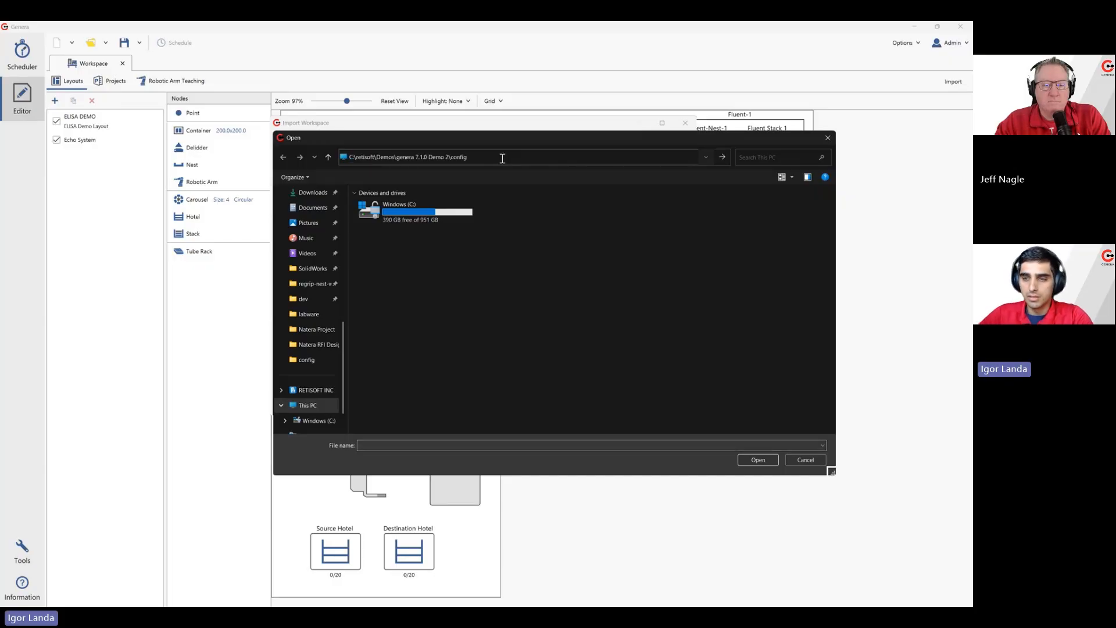
pyautogui.press('Return')
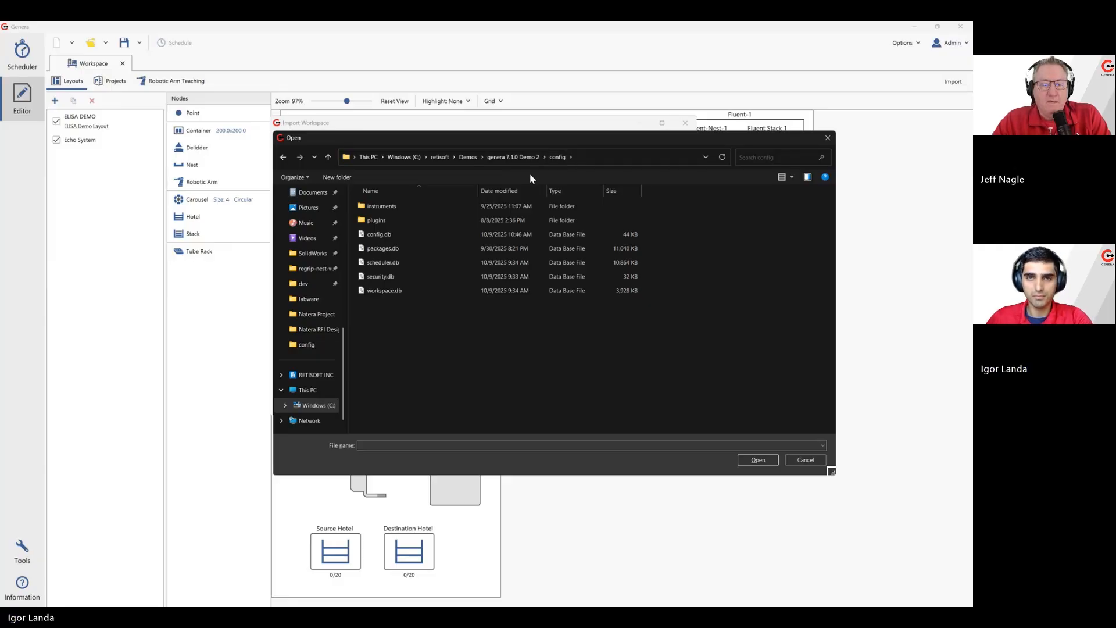
pyautogui.doubleClick(384, 293)
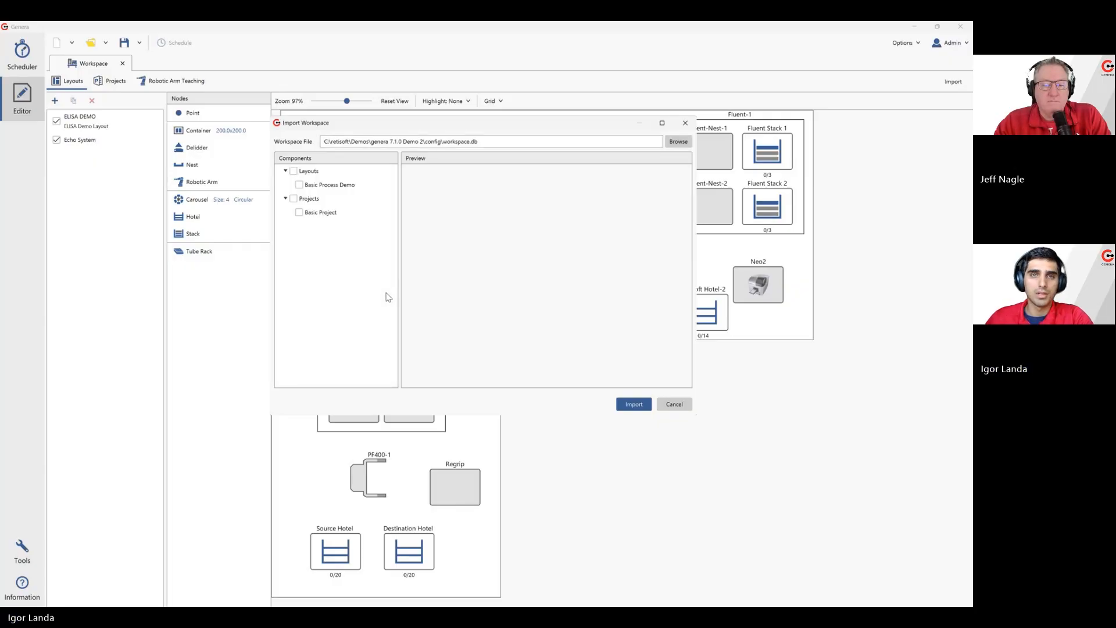
# Preview the Basic Process Demo layout and mark it for import
pyautogui.click(322, 169)
pyautogui.click(321, 200)
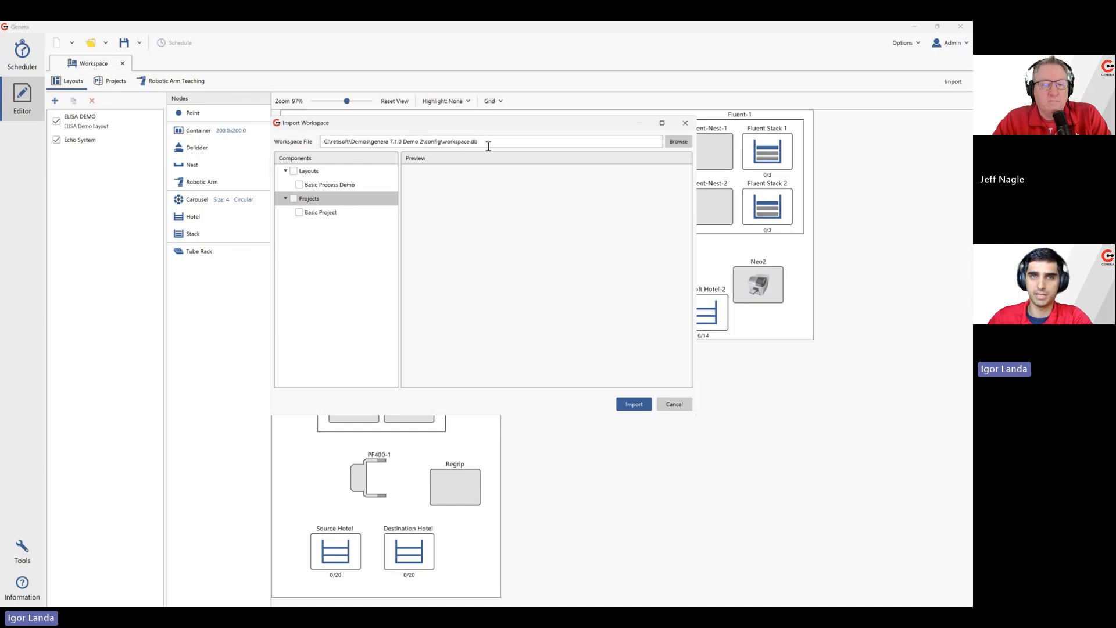
pyautogui.click(337, 189)
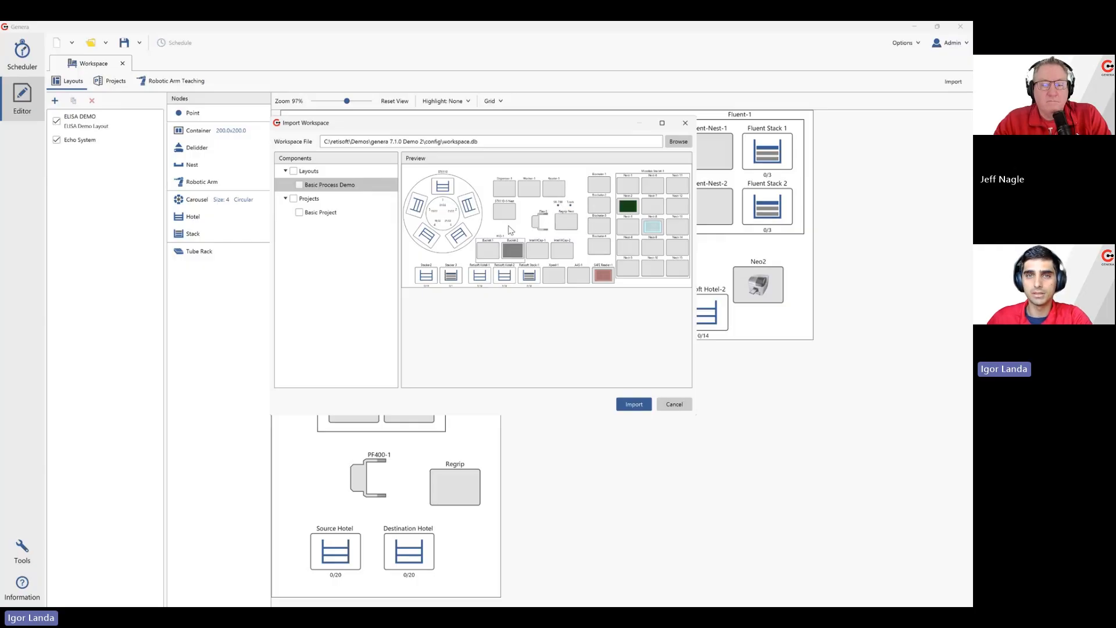
pyautogui.click(299, 185)
# Review the Basic Project's labware definitions and zones, mark it for import too, and import the selected components
pyautogui.click(326, 217)
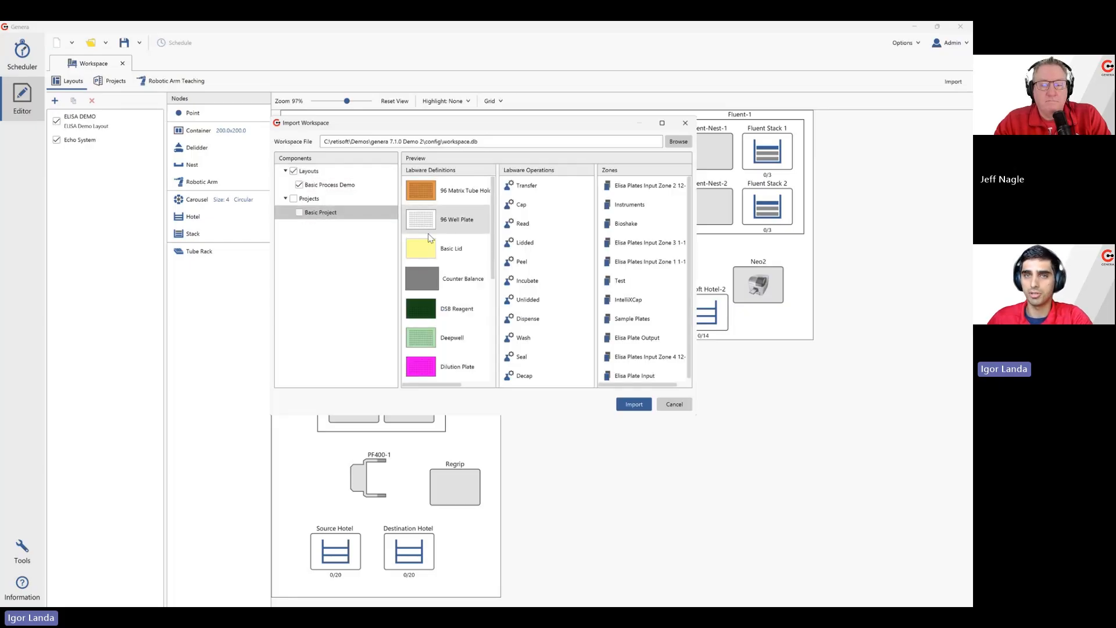
pyautogui.scroll(-2, 429, 243)
pyautogui.scroll(-2, 429, 244)
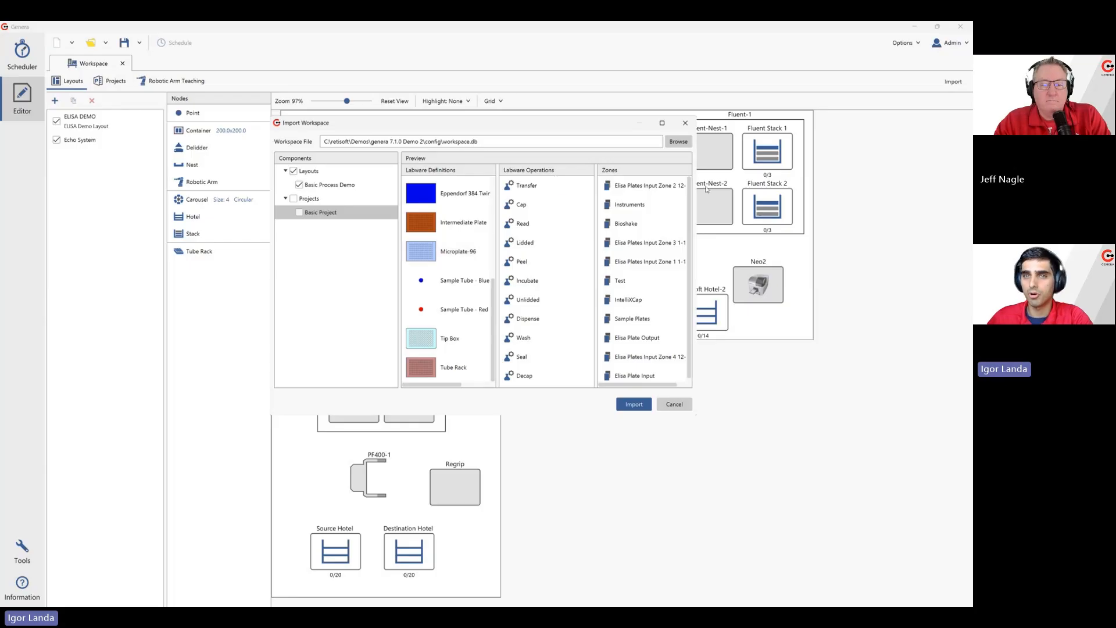
pyautogui.scroll(-1, 647, 239)
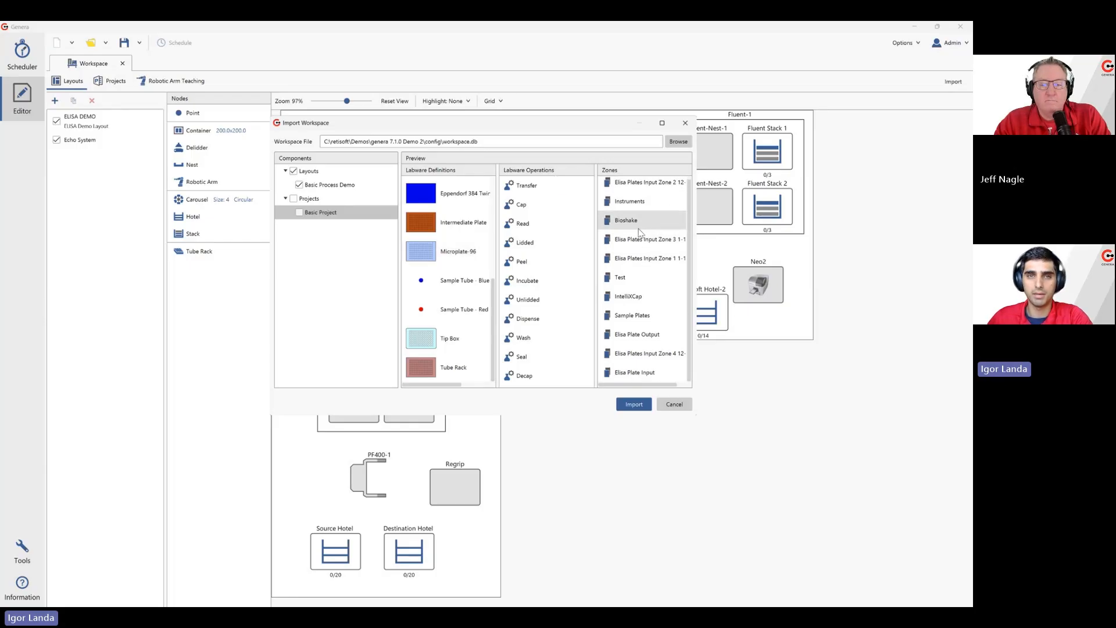
pyautogui.click(299, 213)
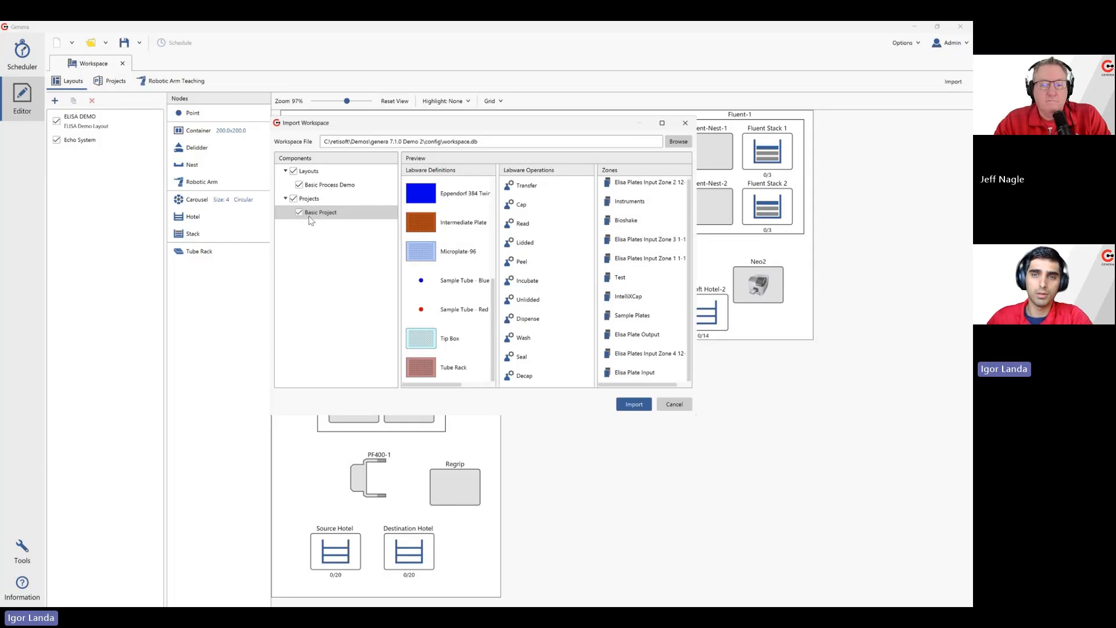
pyautogui.click(634, 405)
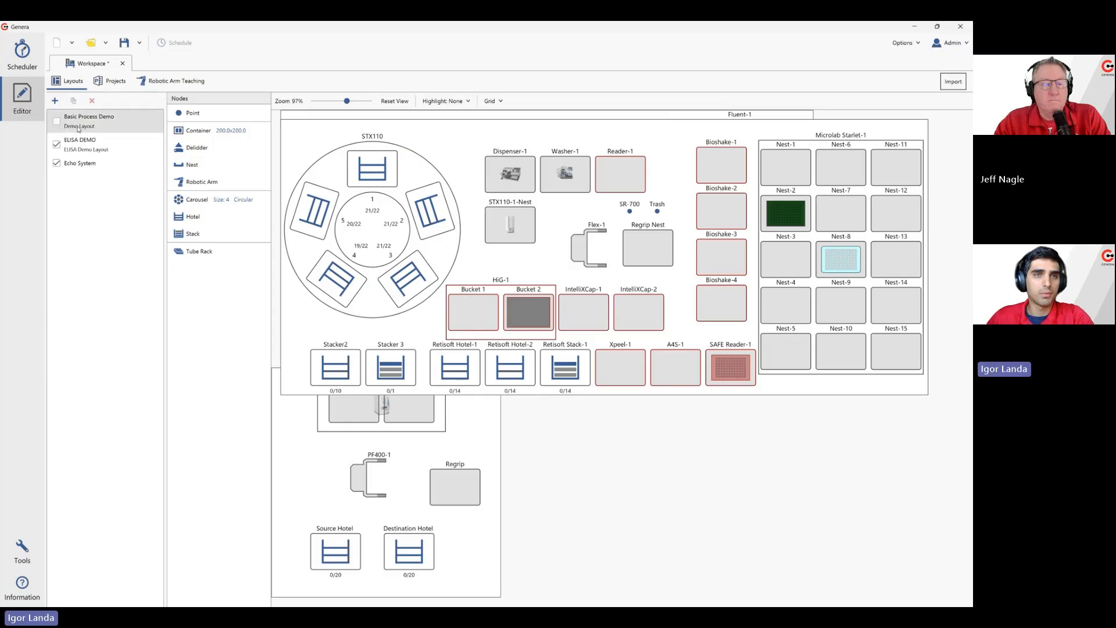
# Enable the imported Basic Process Demo layout and inspect the labware definitions of the imported Basic Project
pyautogui.click(102, 122)
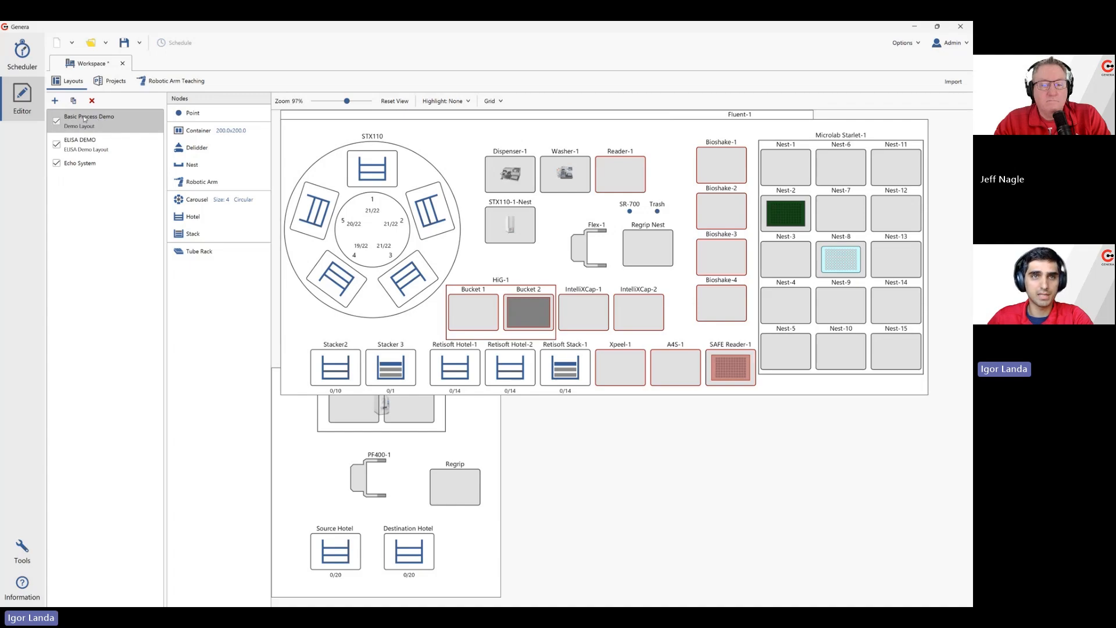
pyautogui.click(120, 84)
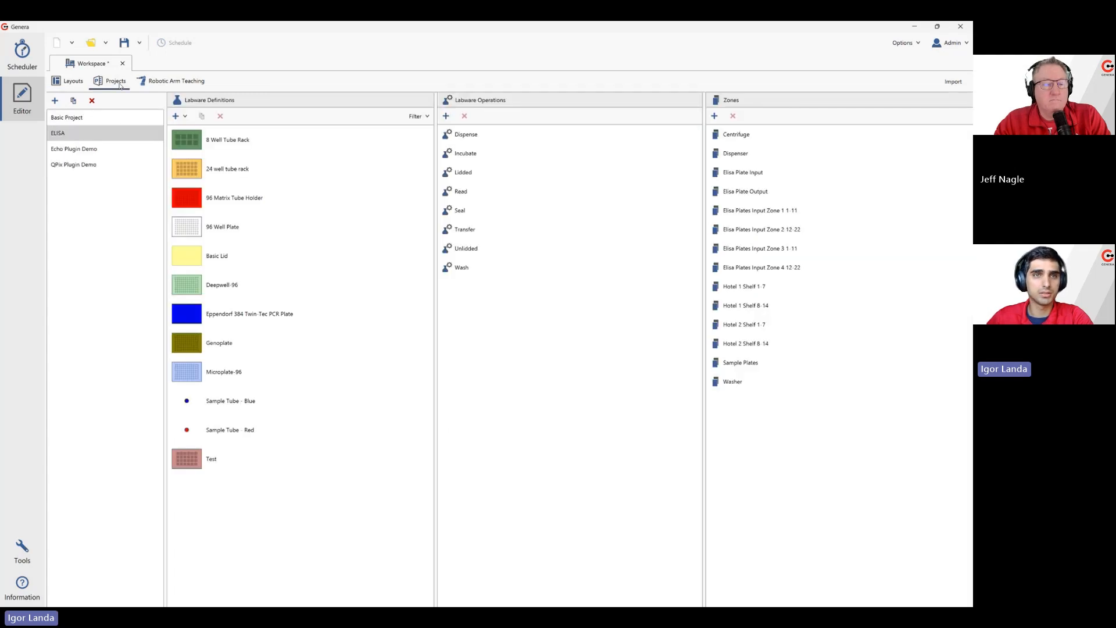
pyautogui.click(98, 121)
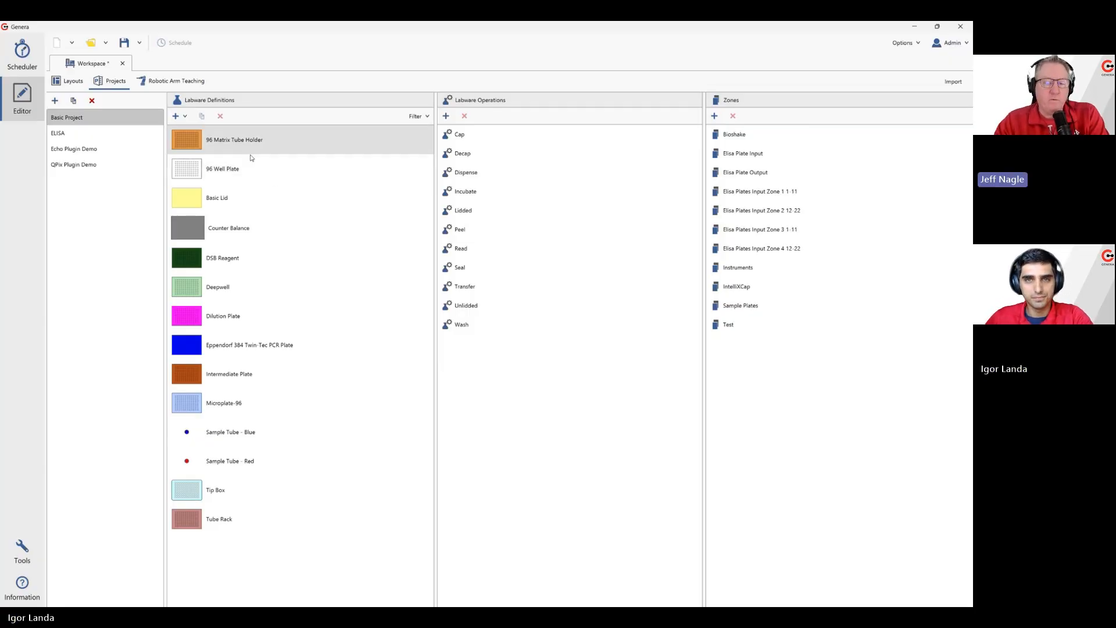
pyautogui.rightClick(210, 314)
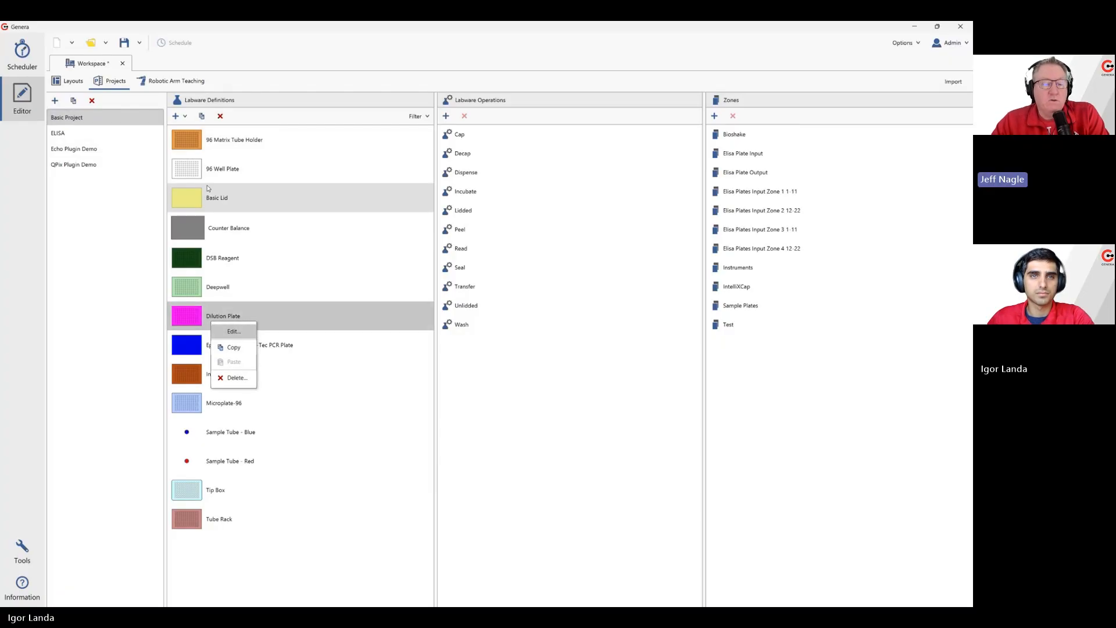
pyautogui.click(235, 199)
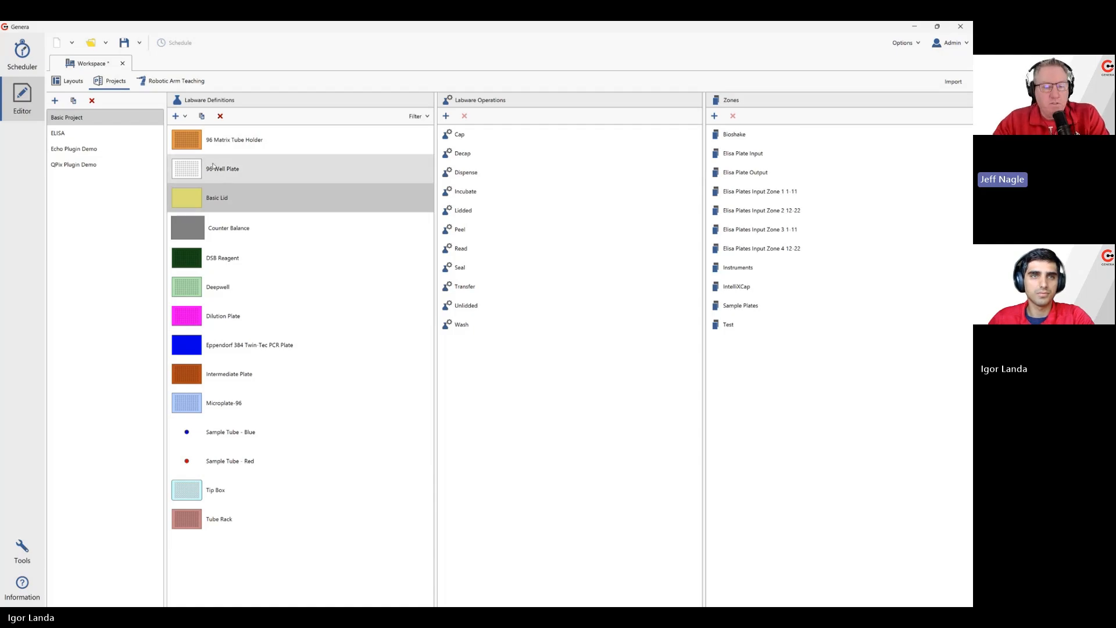
# Return to the layouts and hide the ELISA DEMO and Echo System layouts
pyautogui.click(57, 82)
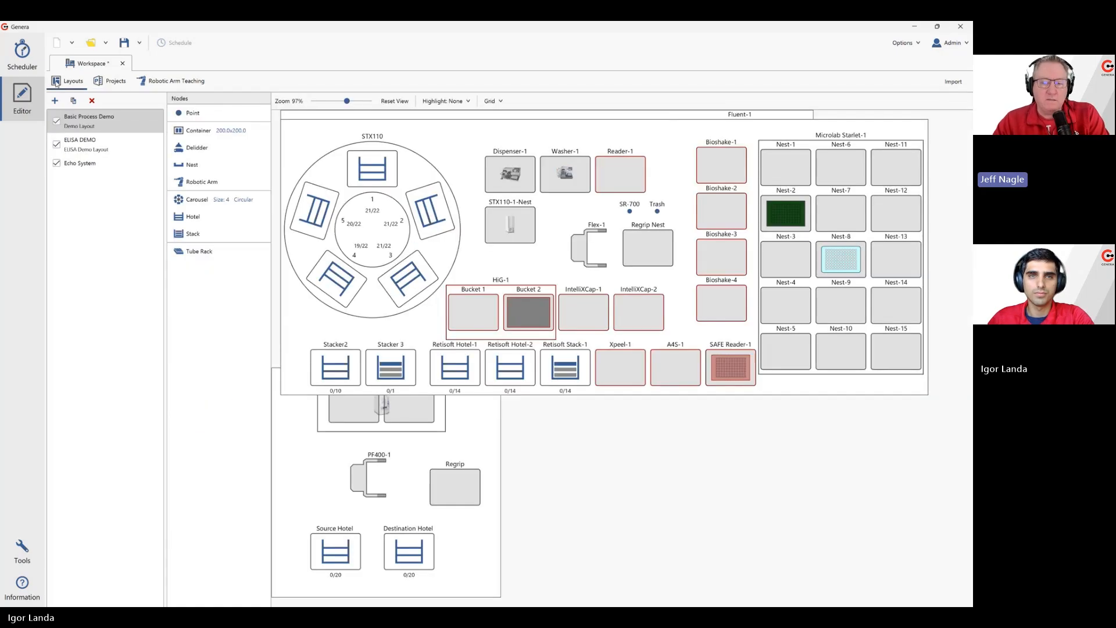
pyautogui.click(57, 144)
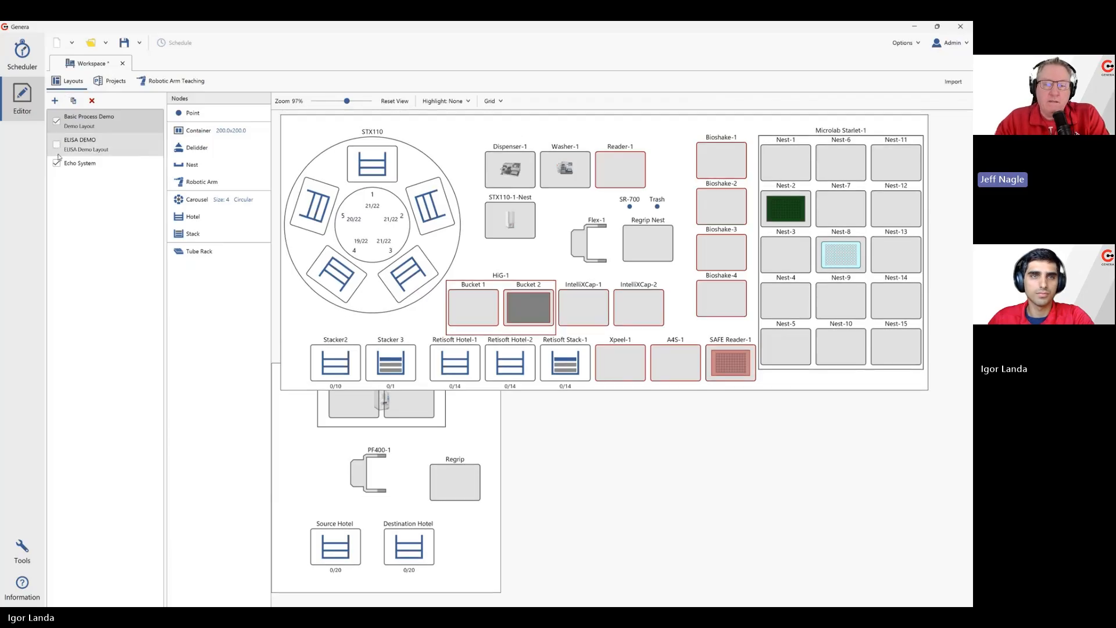
pyautogui.click(56, 164)
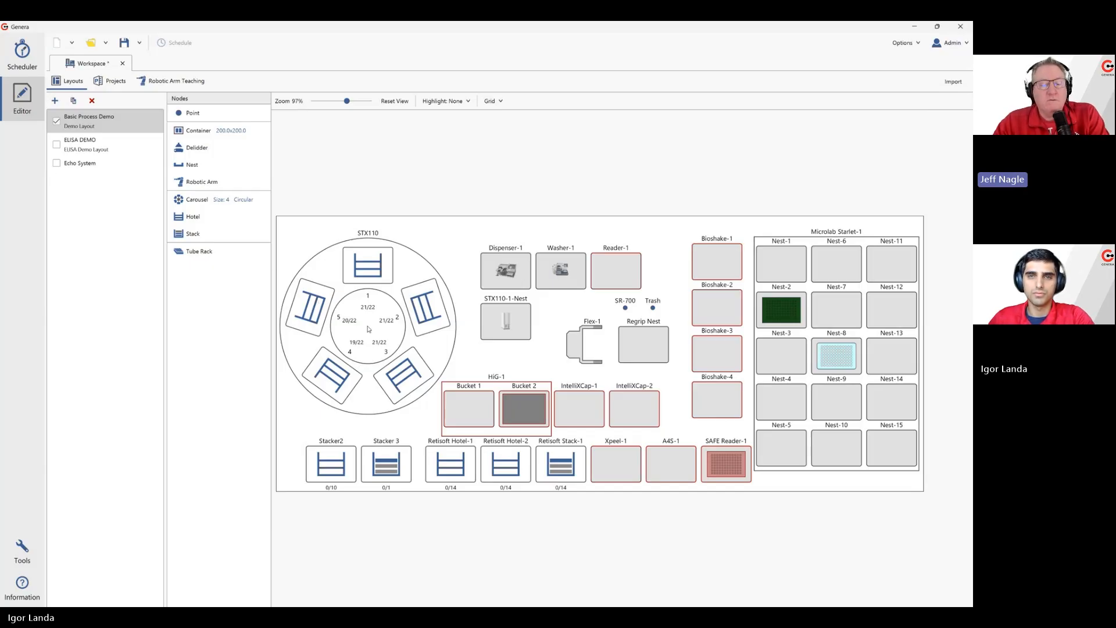
# Look through the instruments available for the HiG-1 container and close its properties without assigning one
pyautogui.rightClick(505, 396)
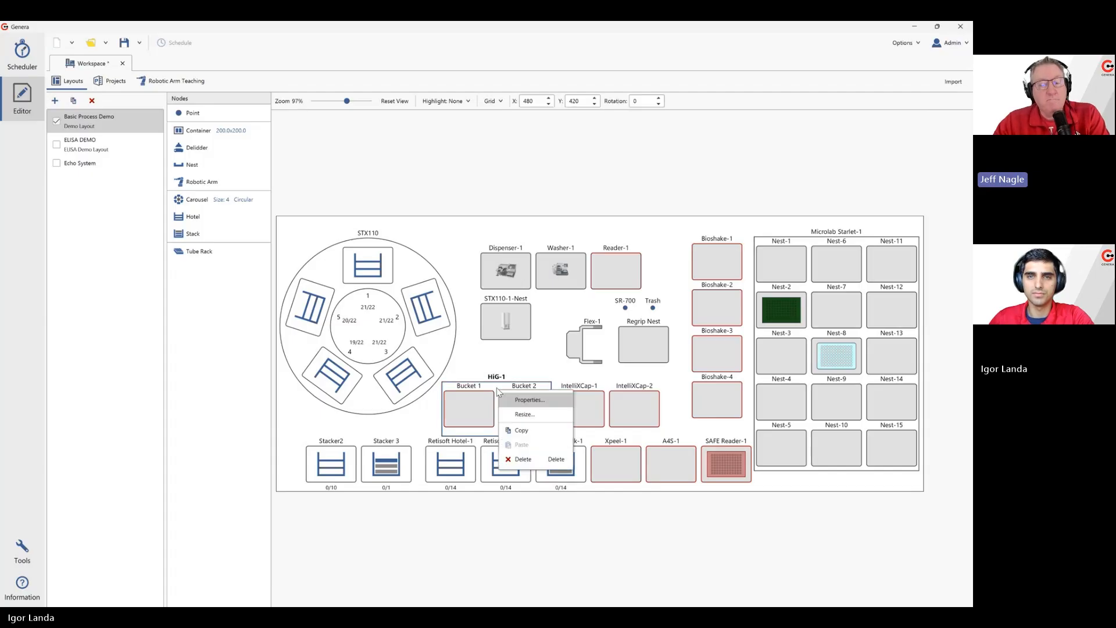
pyautogui.click(518, 400)
pyautogui.click(386, 314)
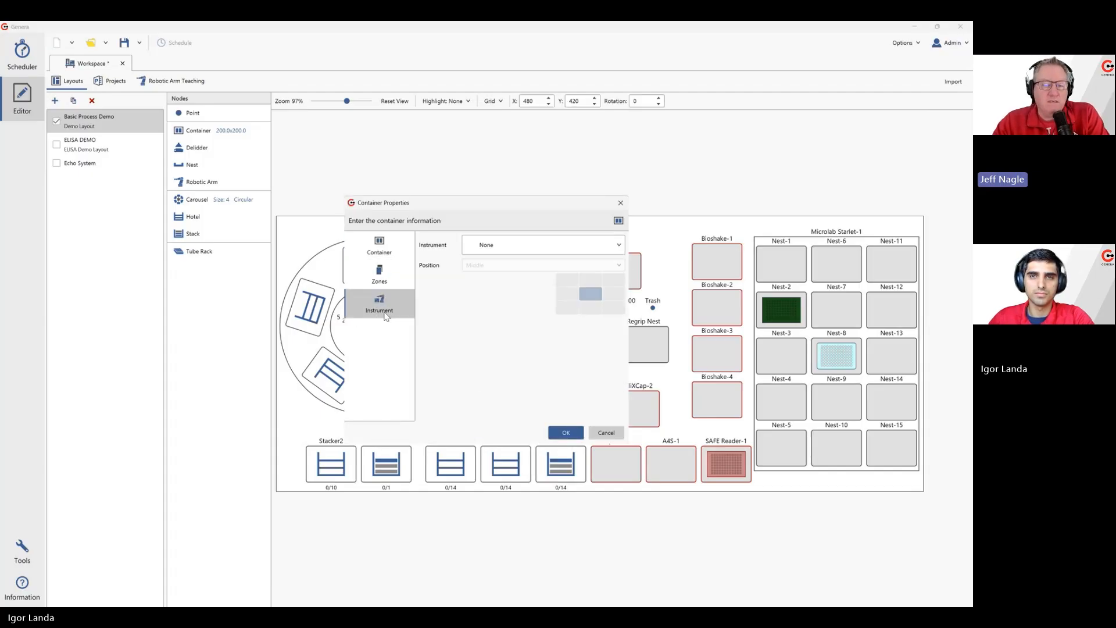
pyautogui.click(488, 250)
pyautogui.scroll(-2, 489, 293)
pyautogui.scroll(-3, 487, 293)
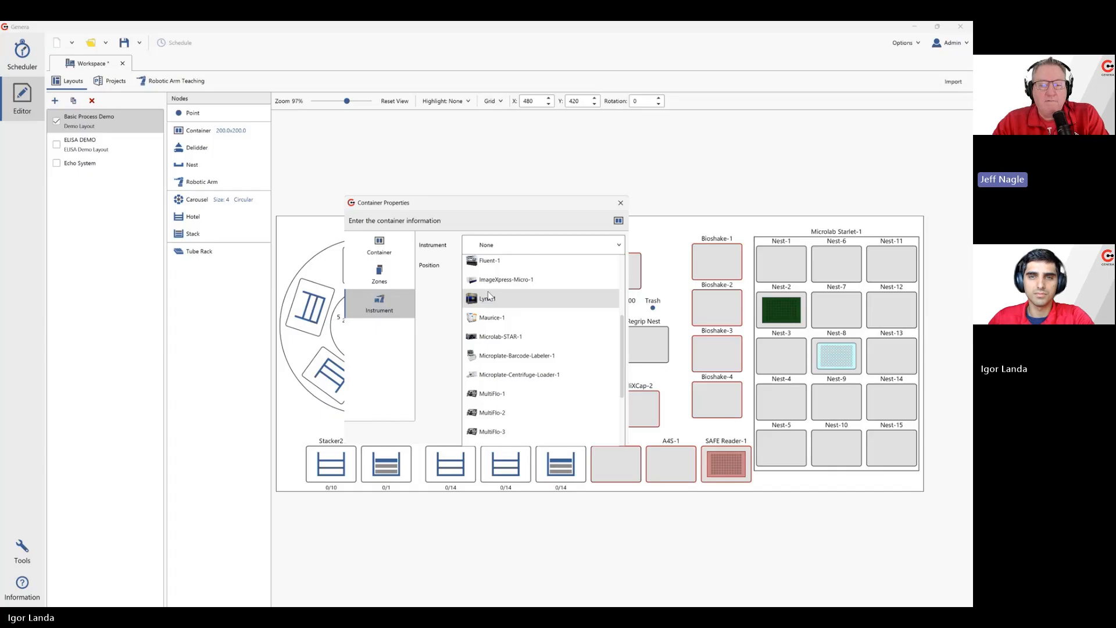
pyautogui.scroll(3, 483, 331)
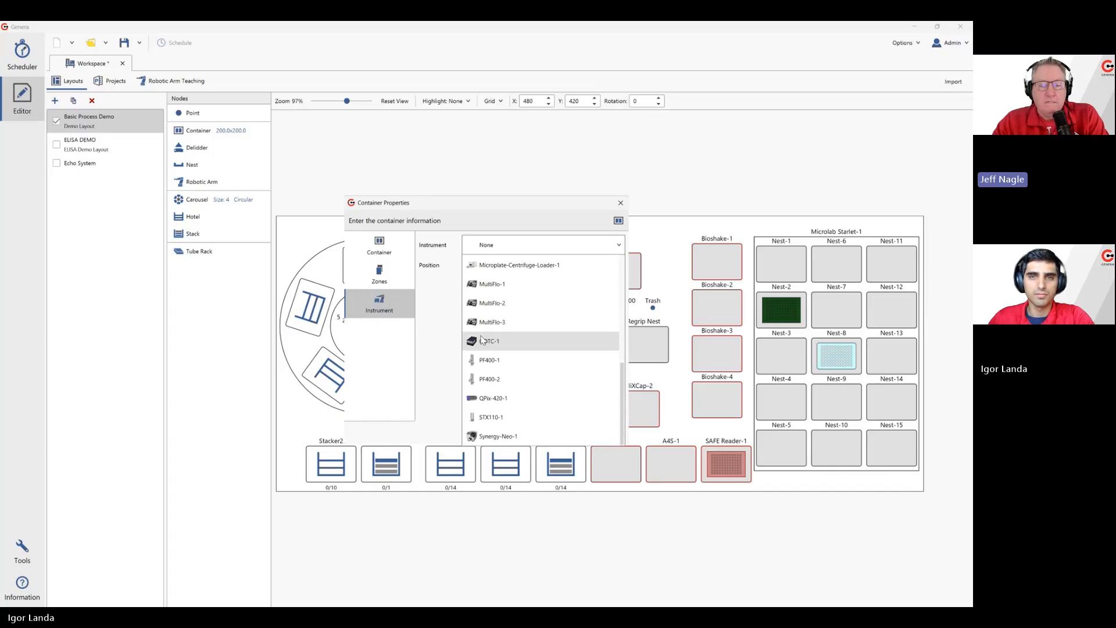
pyautogui.scroll(2, 482, 348)
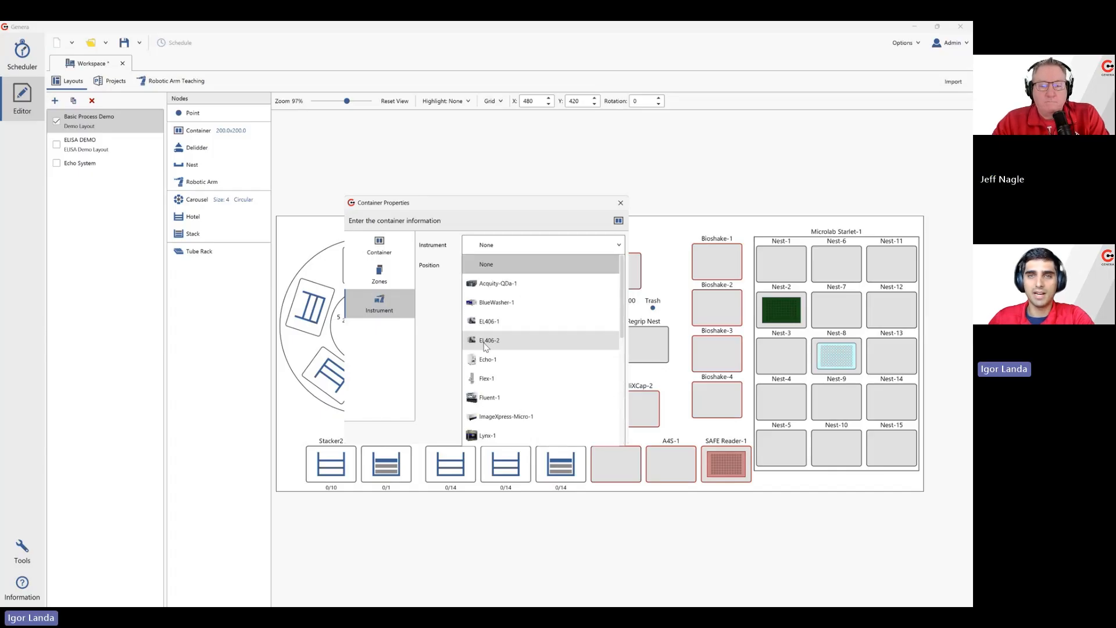
pyautogui.click(622, 205)
pyautogui.click(623, 206)
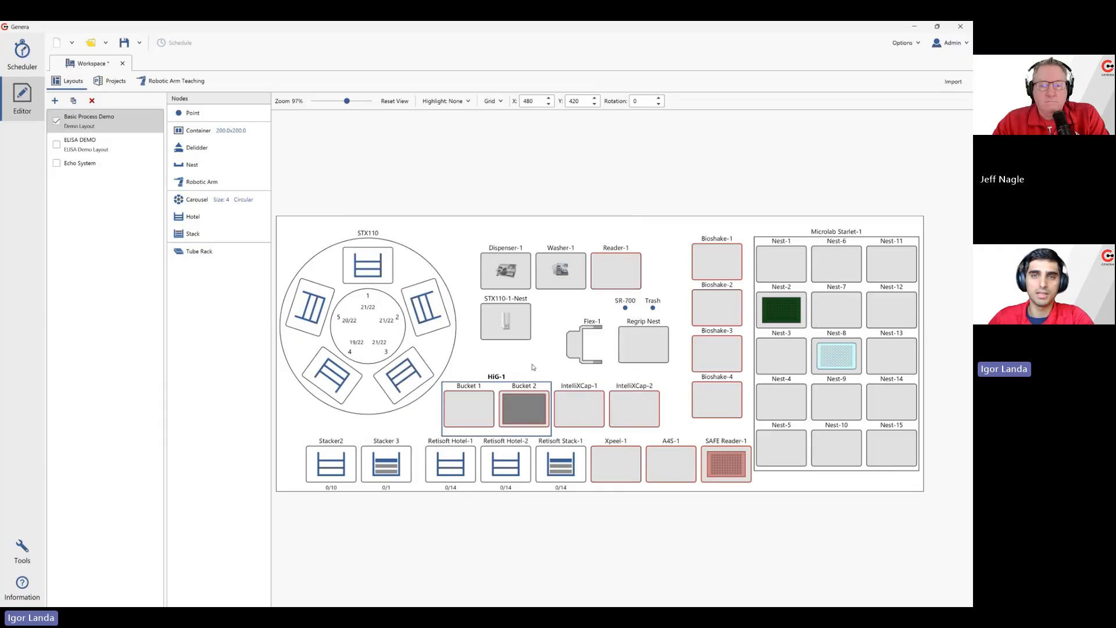
# Reopen the HiG-1 container's instrument properties and accept them with the instrument set to None
pyautogui.rightClick(498, 385)
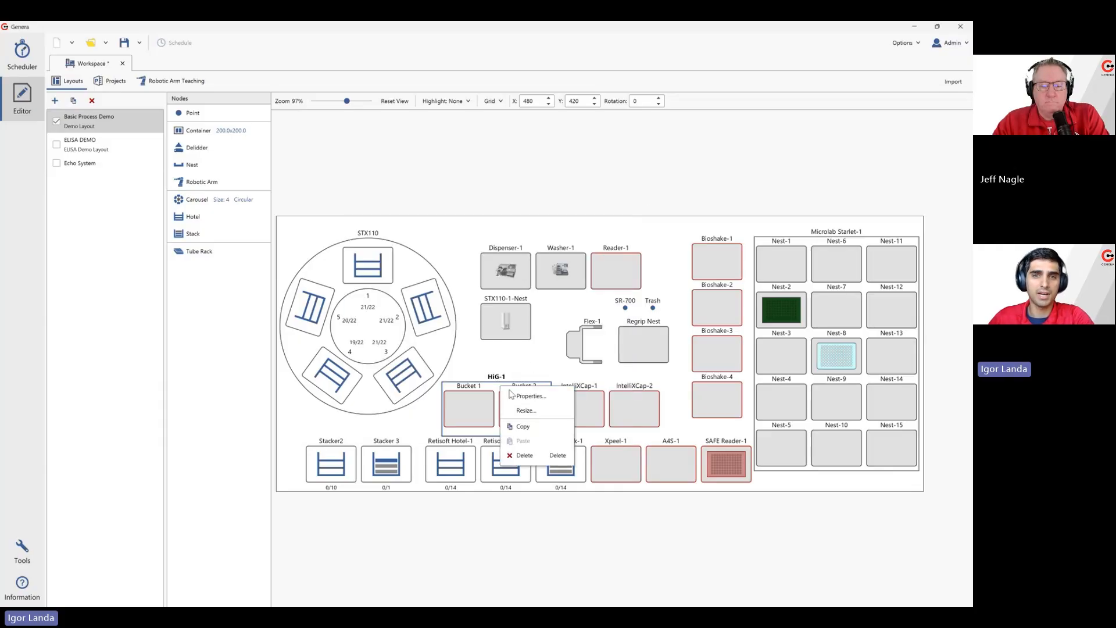
pyautogui.click(510, 392)
pyautogui.click(380, 306)
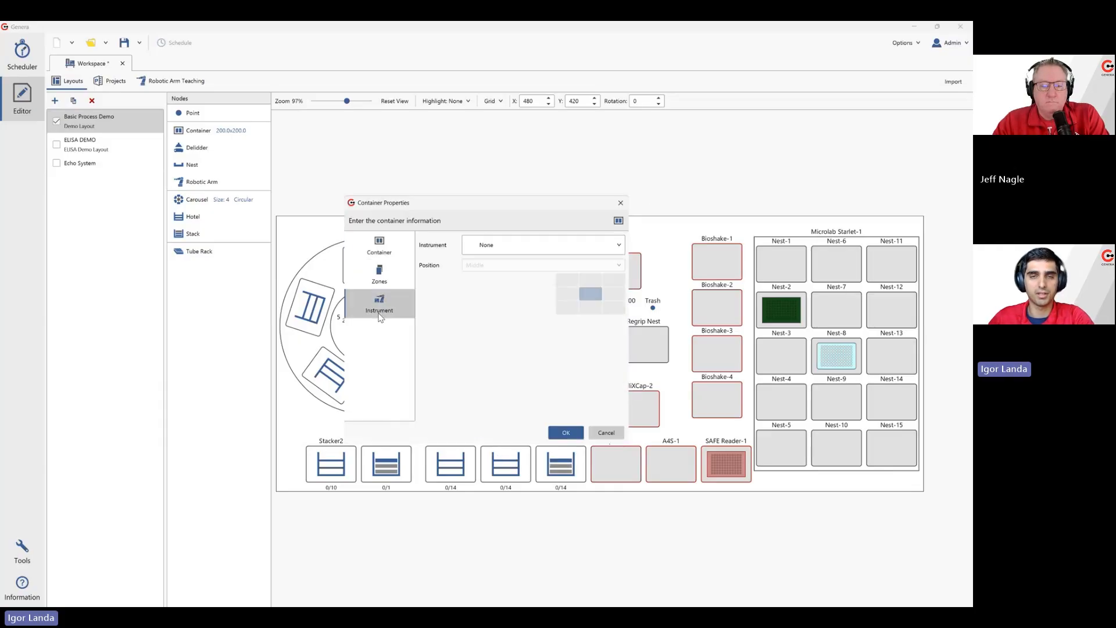
pyautogui.click(565, 431)
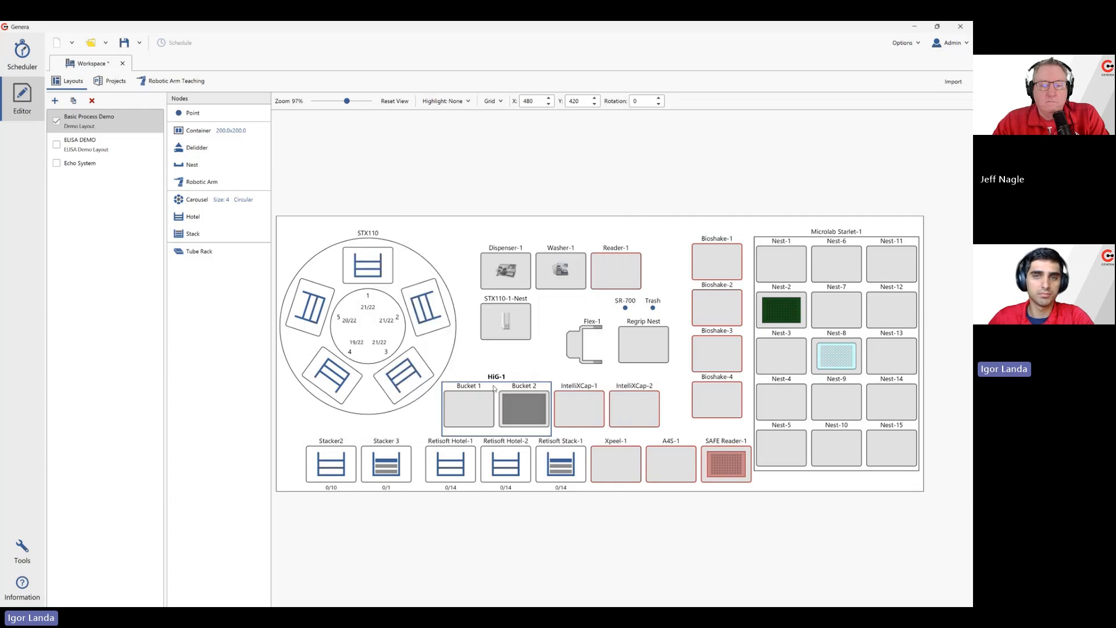
# Delete the HiG-1 container from the Basic Process Demo layout
pyautogui.rightClick(496, 389)
pyautogui.click(519, 457)
pyautogui.click(525, 342)
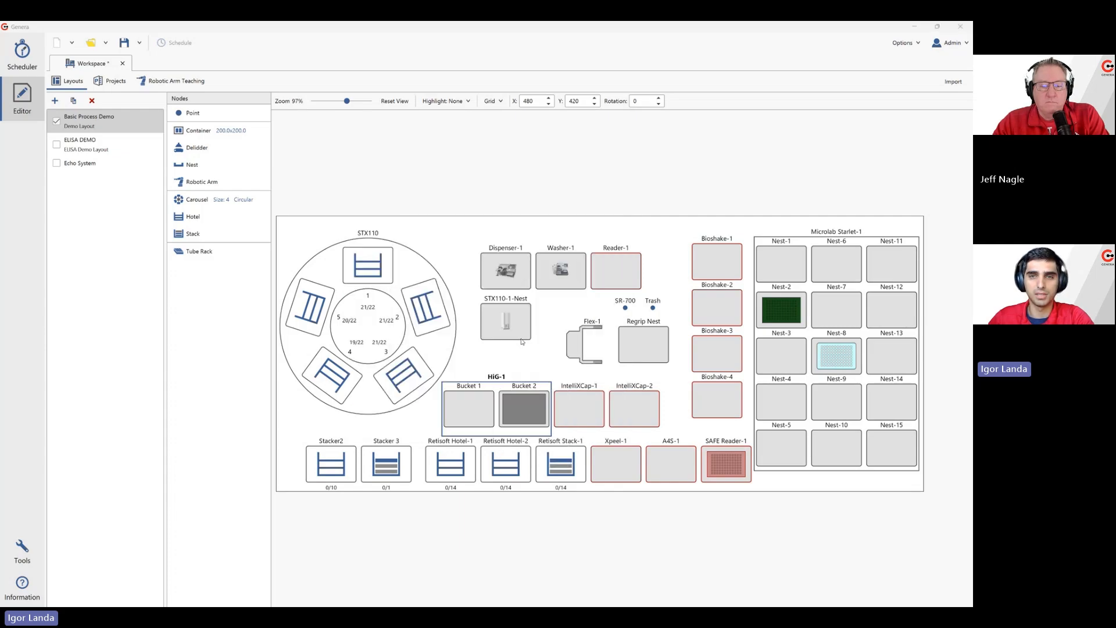
# Confirm the removal of the HiG-1 container with its two buckets from the Basic Process Demo layout
pyautogui.click(578, 404)
pyautogui.click(494, 399)
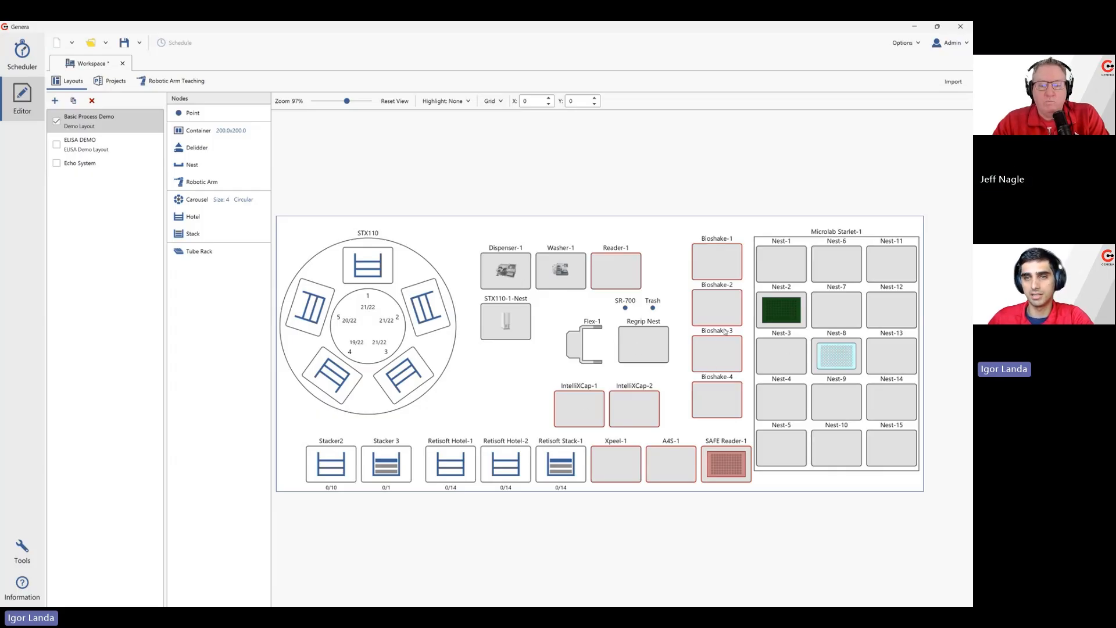
# Assign the Synergy-Neo-1 instrument to the Reader-1 nest in its properties and accept the change
pyautogui.moveTo(725, 331)
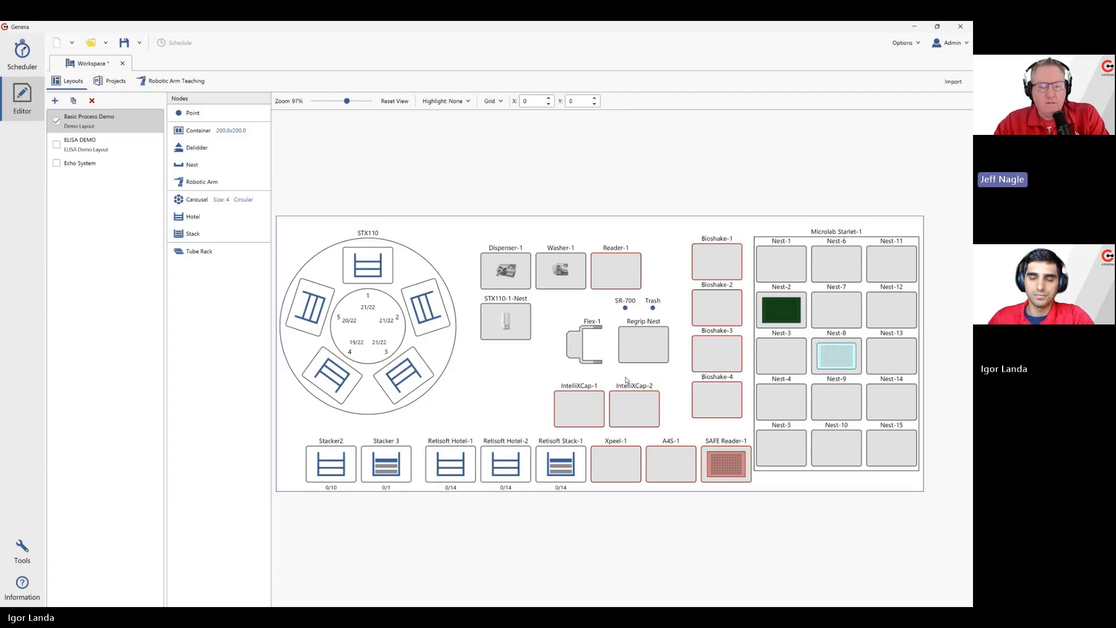
pyautogui.rightClick(607, 274)
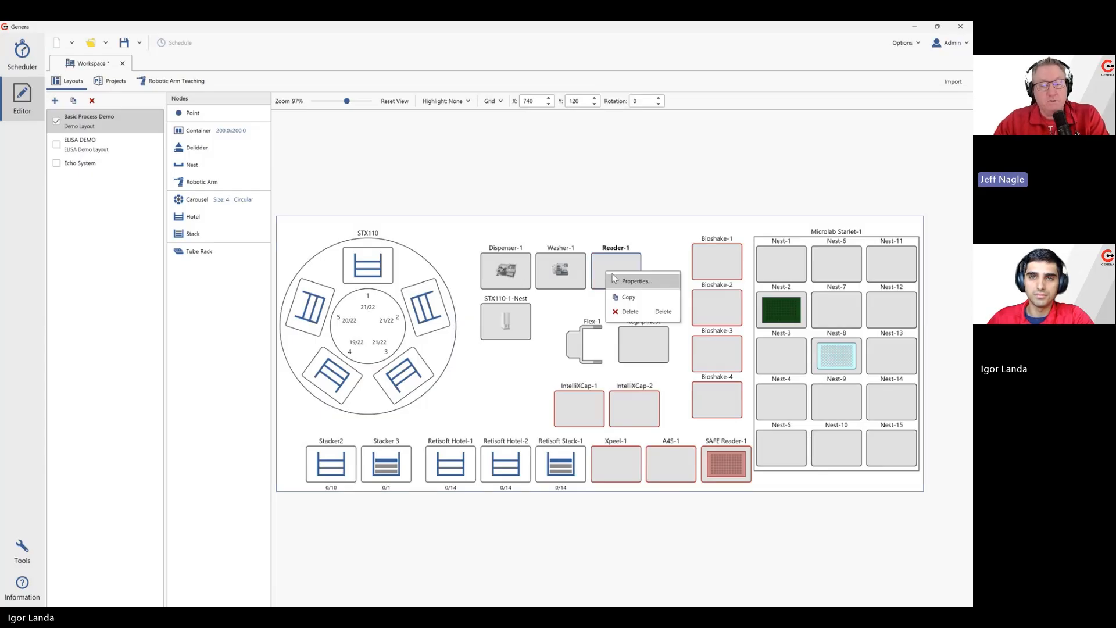
pyautogui.click(621, 281)
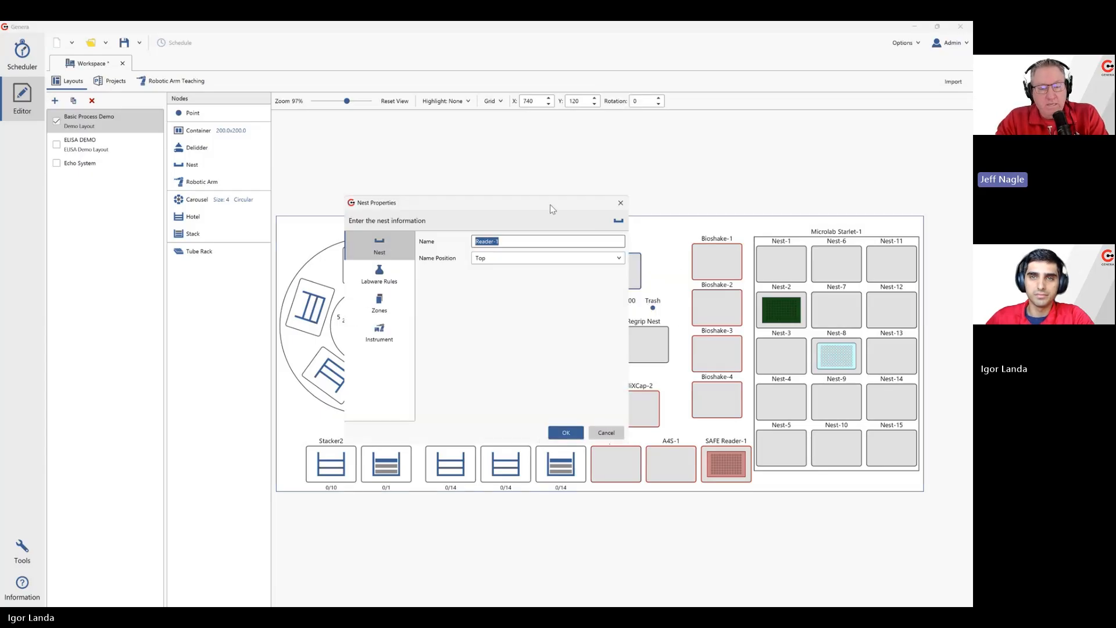
pyautogui.moveTo(550, 204); pyautogui.dragTo(477, 162)
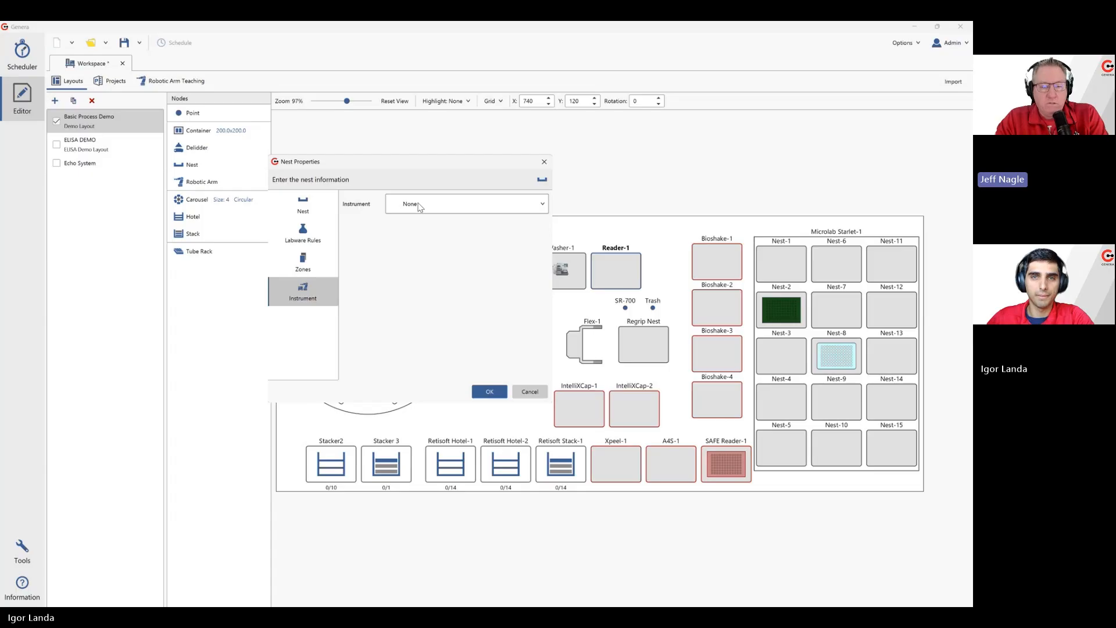
pyautogui.click(411, 205)
pyautogui.scroll(-3, 439, 273)
pyautogui.scroll(-2, 439, 279)
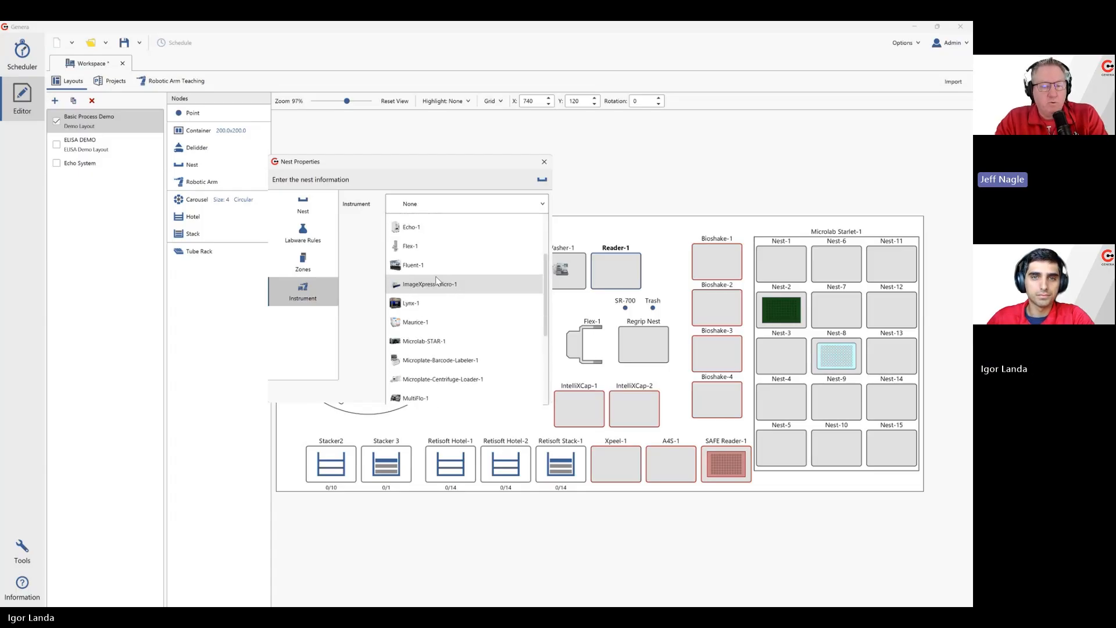
pyautogui.scroll(-2, 437, 285)
pyautogui.scroll(-2, 438, 286)
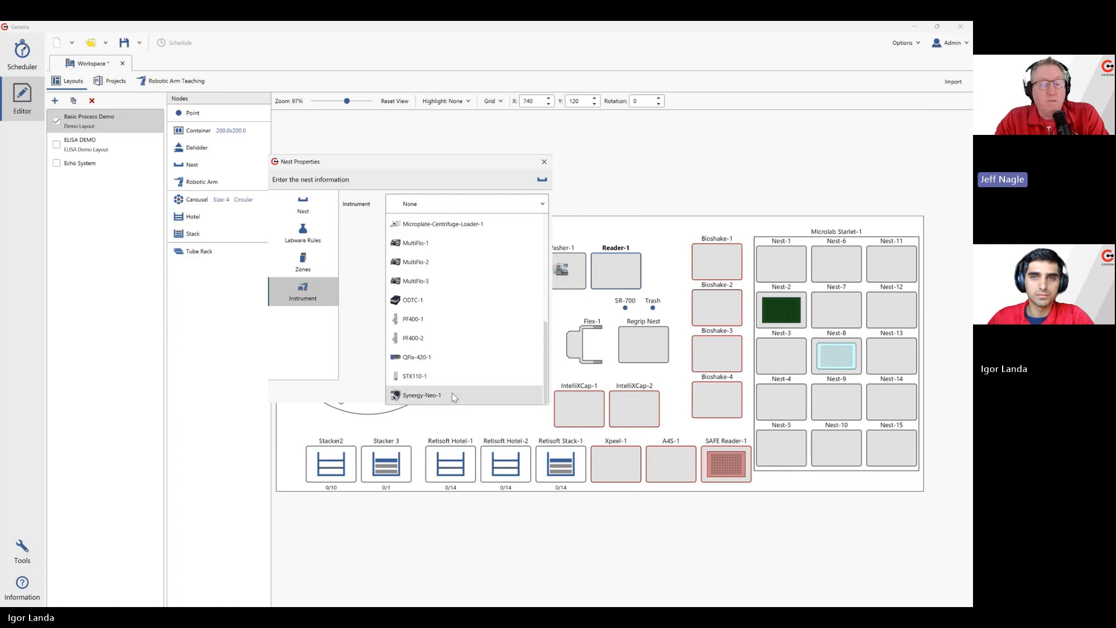
pyautogui.click(451, 395)
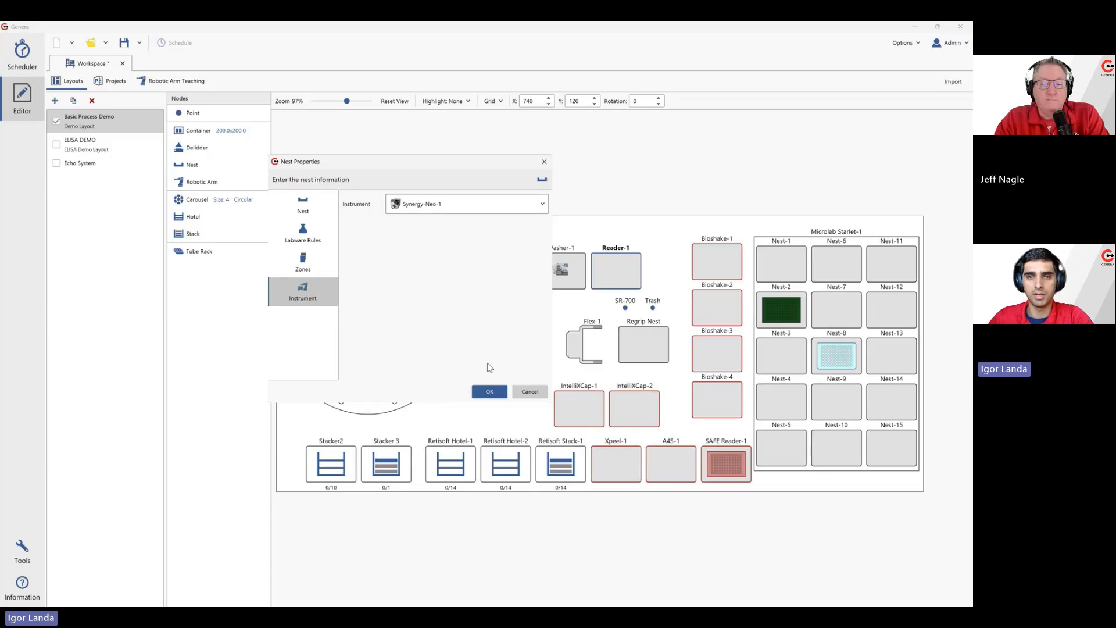
pyautogui.click(490, 394)
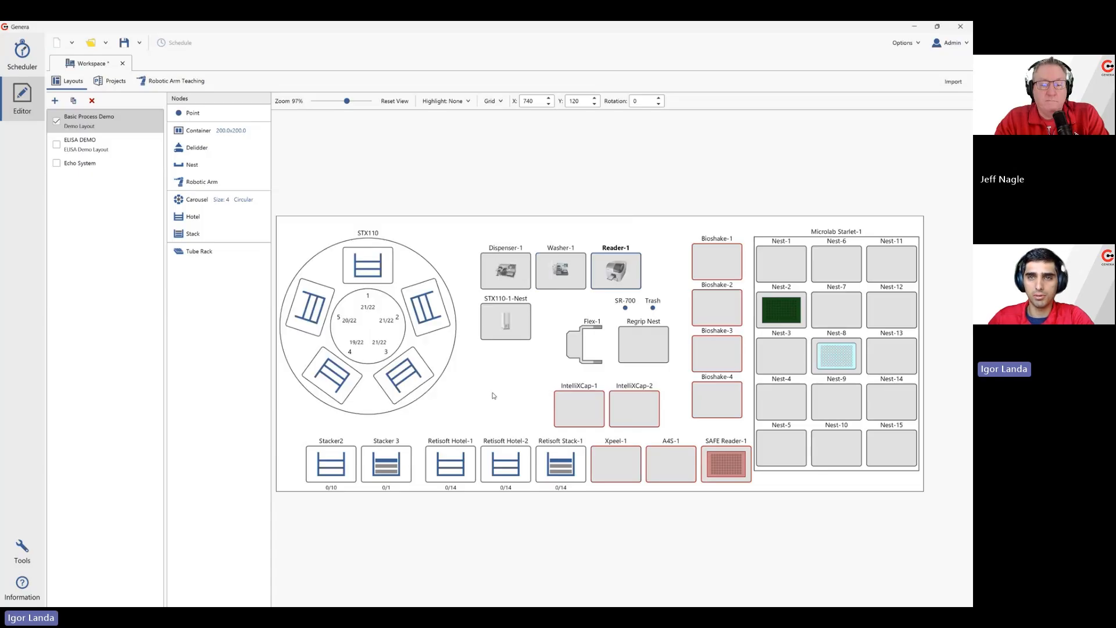